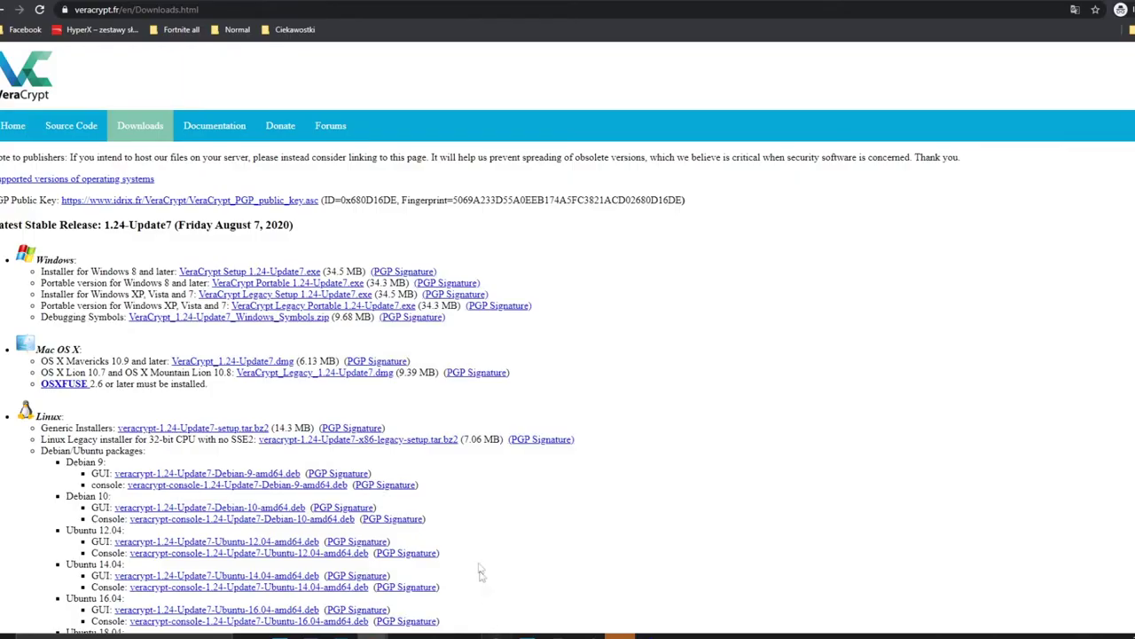
Look through the VeraCrypt downloads page for the installers offered for each operating system.
scroll(482, 573, down, 1)
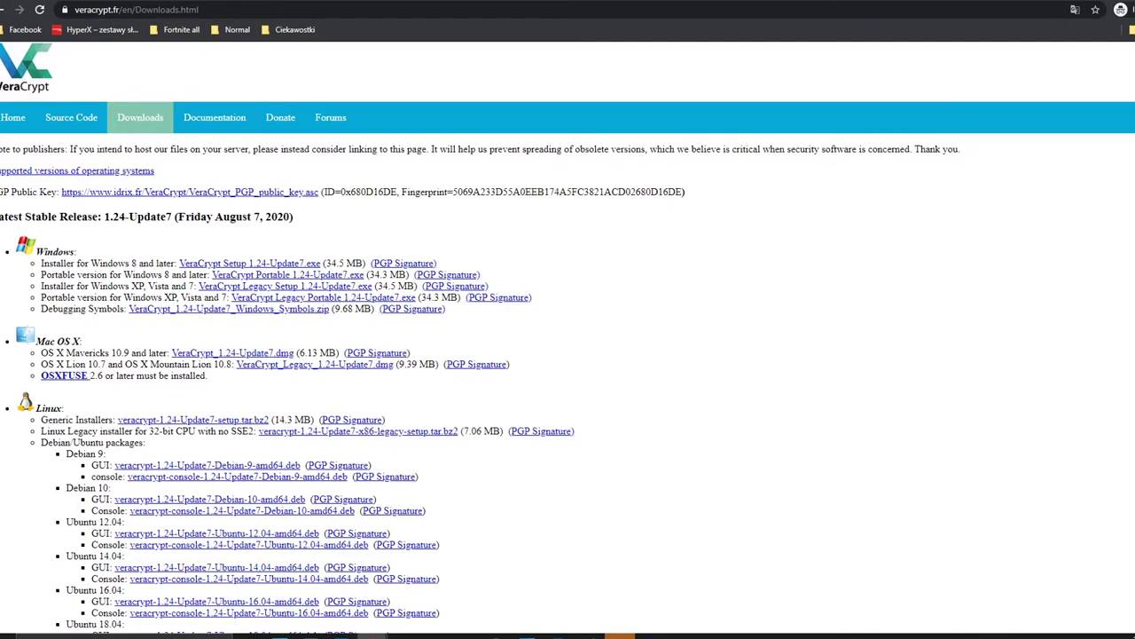
scroll(355, 337, down, 15)
scroll(355, 337, up, 10)
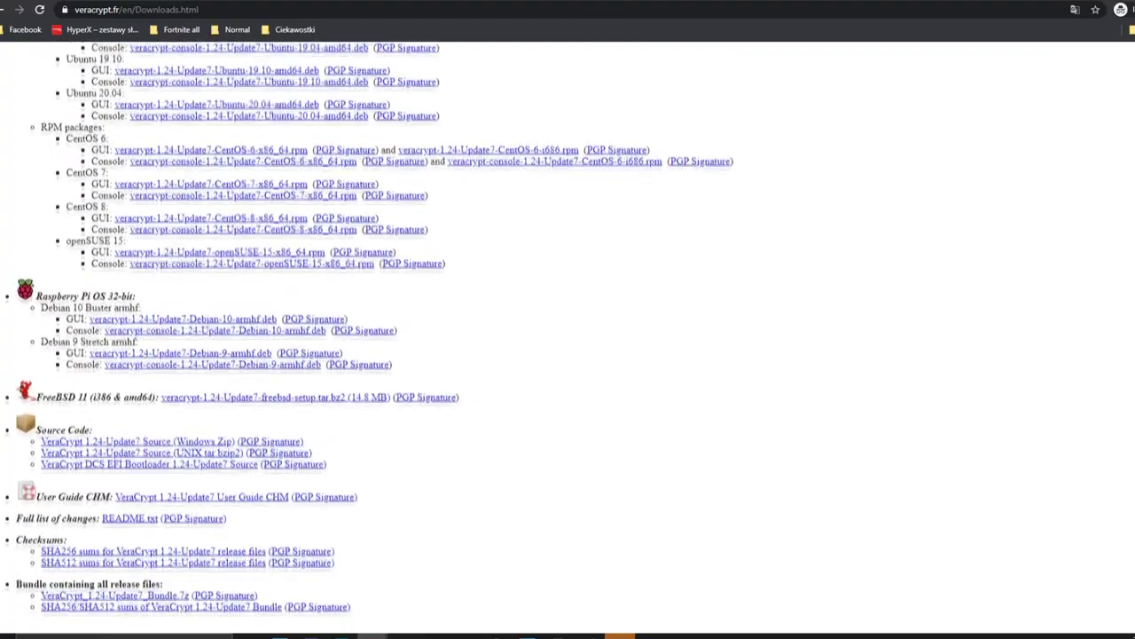
scroll(355, 337, up, 3)
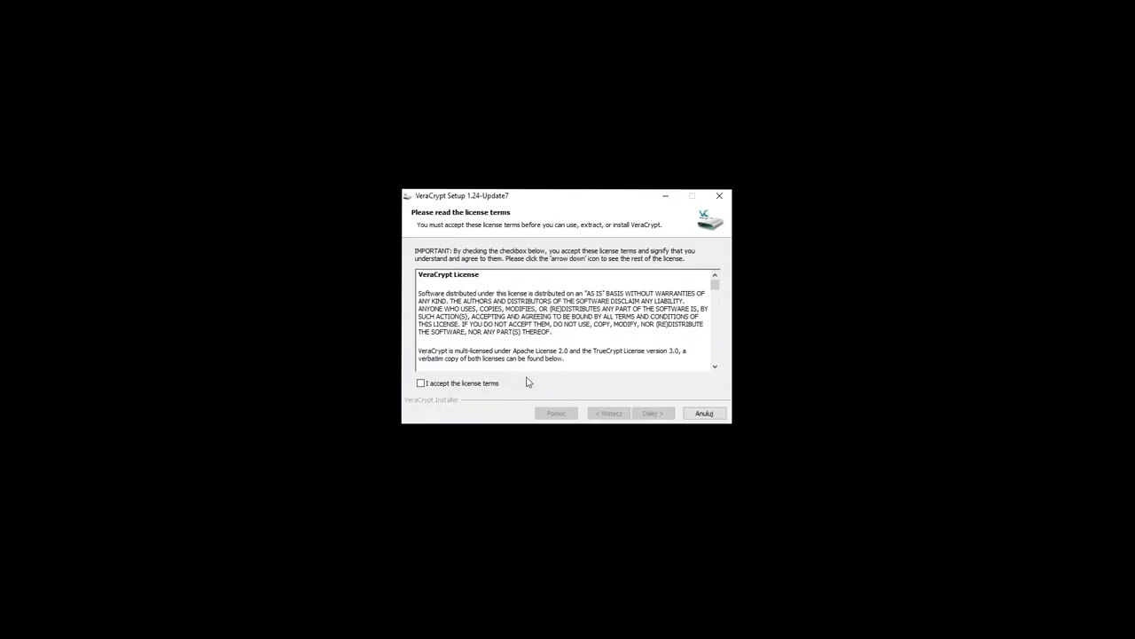
Accept the license terms and install VeraCrypt into C:\Program Files\VeraCrypt\ using the Zainstaluj mode with all five installation options enabled.
click(652, 413)
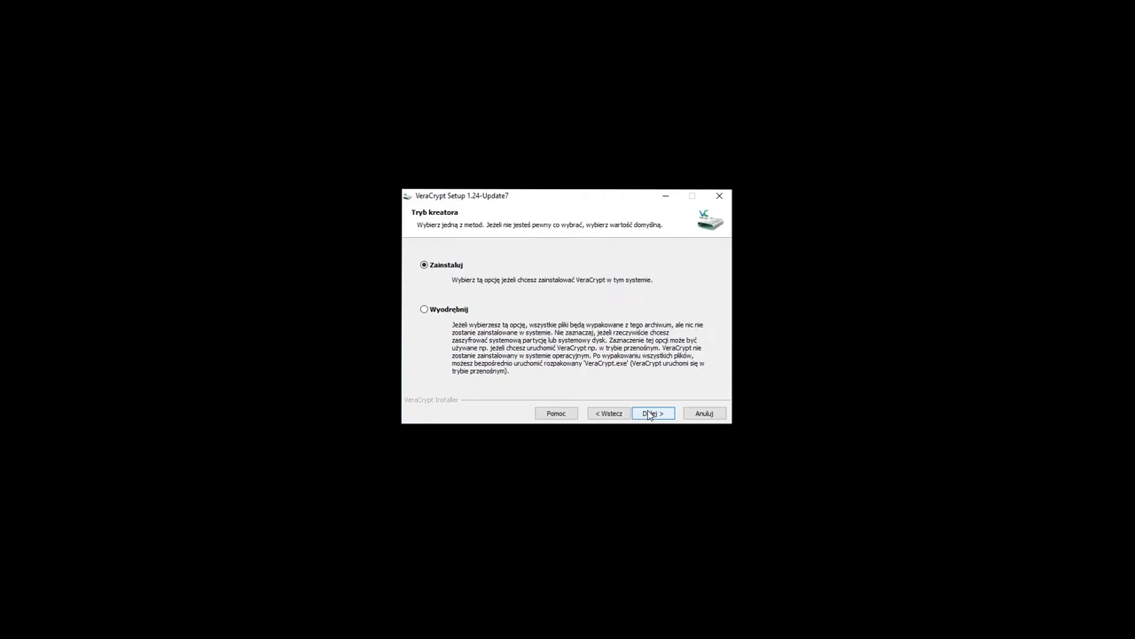
click(651, 413)
key(Tab)
key(space)
key(Tab)
key(space)
key(Tab)
key(space)
key(Tab)
key(space)
key(Tab)
key(space)
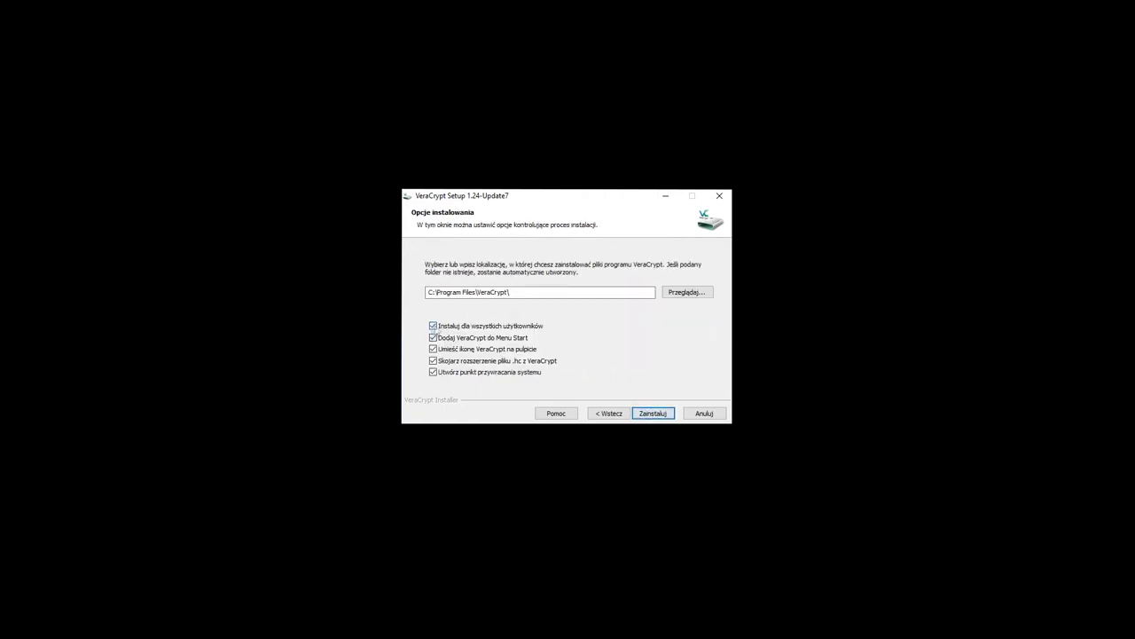
click(660, 414)
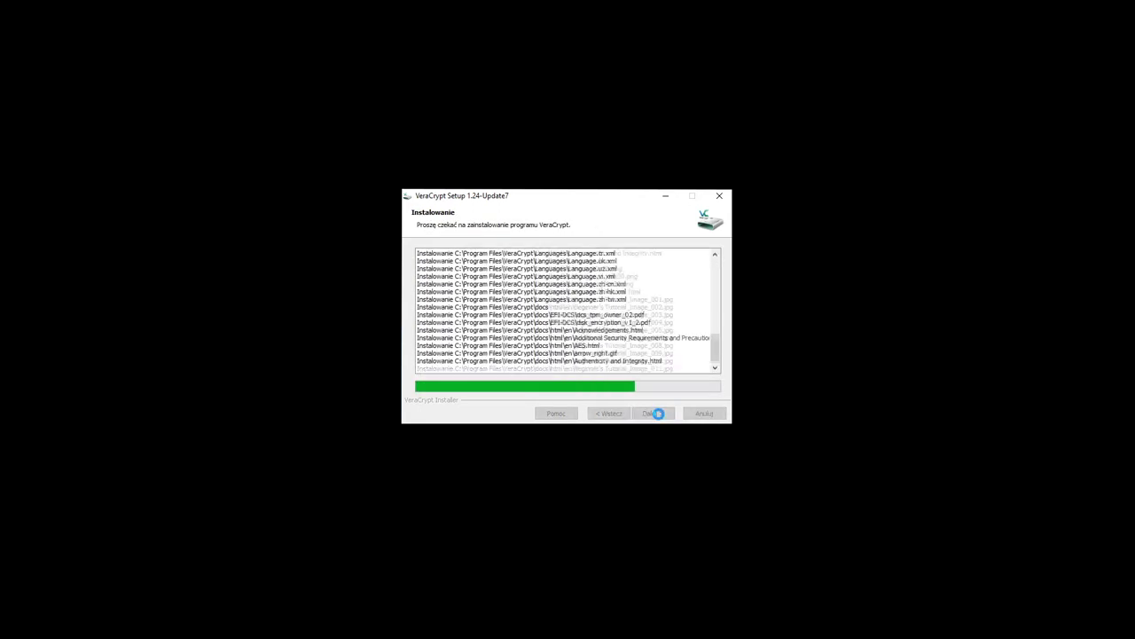
click(641, 353)
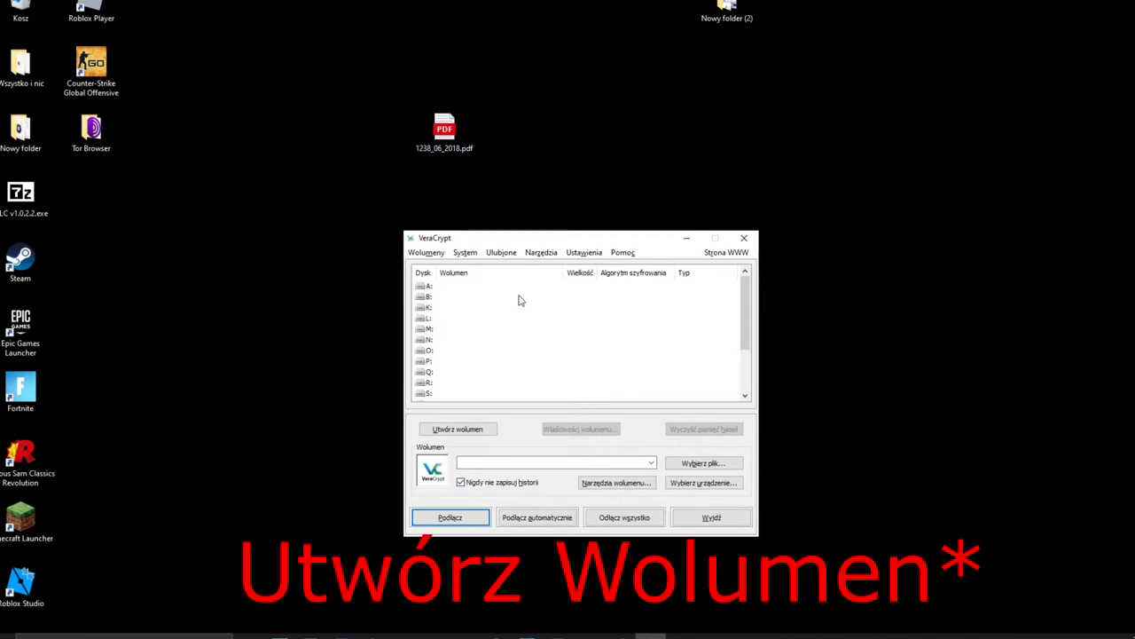
Start creating a volume that encrypts a non-system partition or drive, with the type Standardowy wolumen VeraCrypt.
click(456, 431)
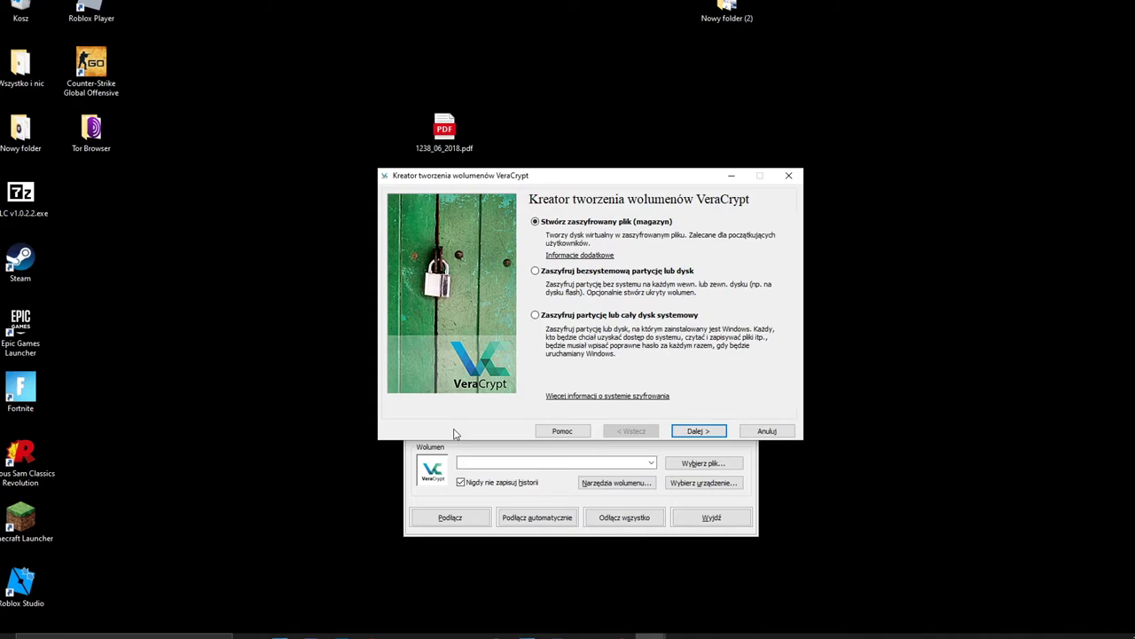
click(697, 431)
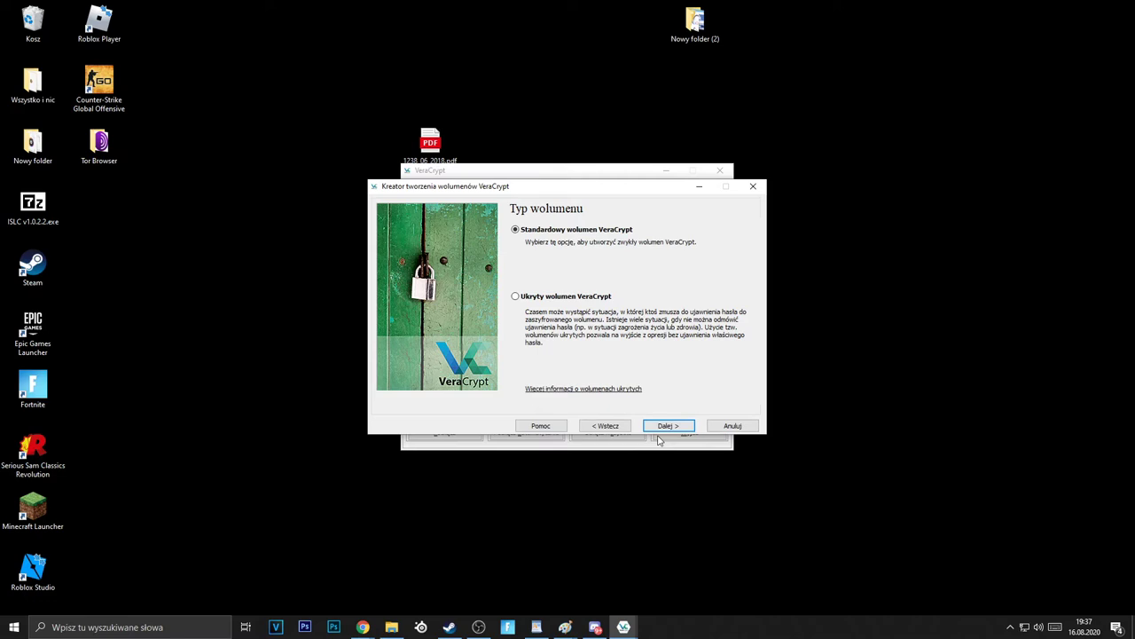
click(661, 429)
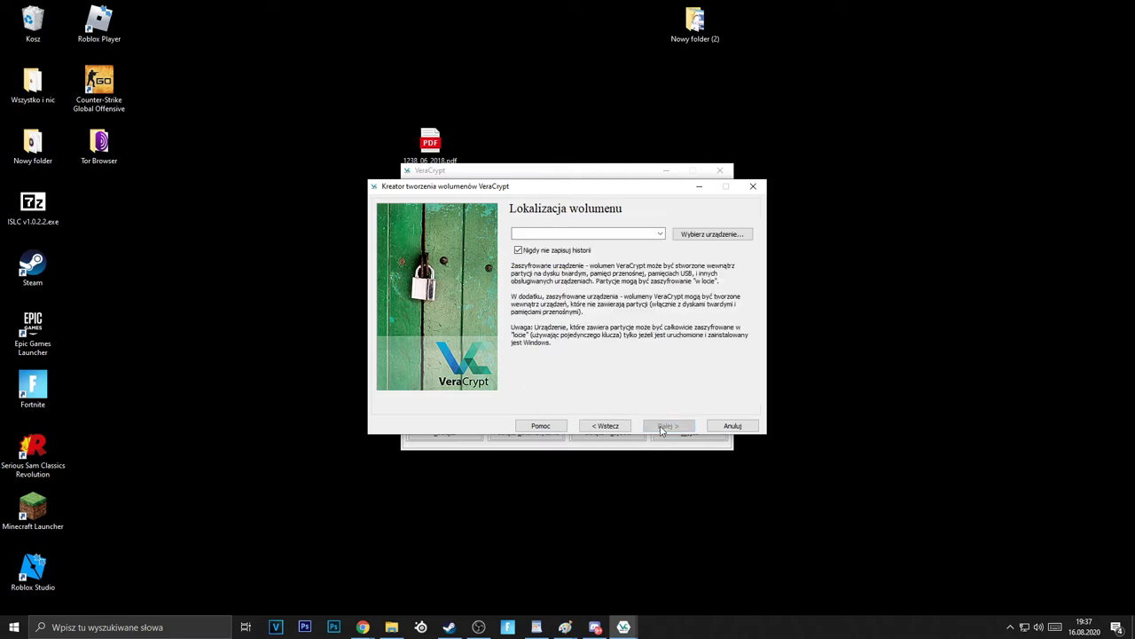
Choose \Device\Harddisk1\Partition4 (drive G:) as the volume location.
click(701, 233)
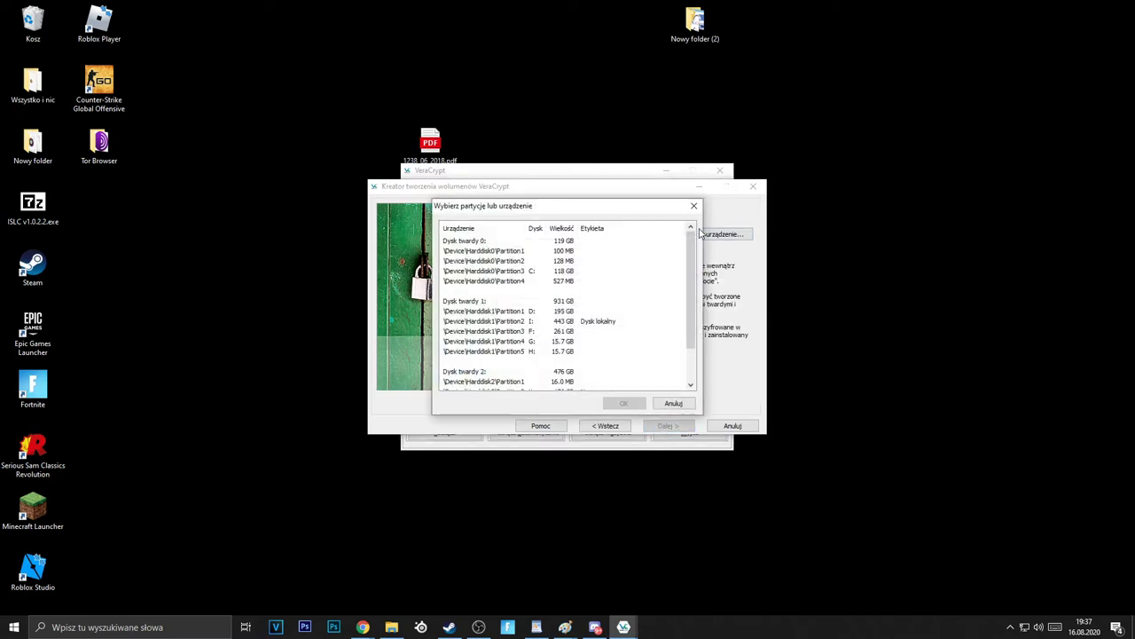
click(532, 342)
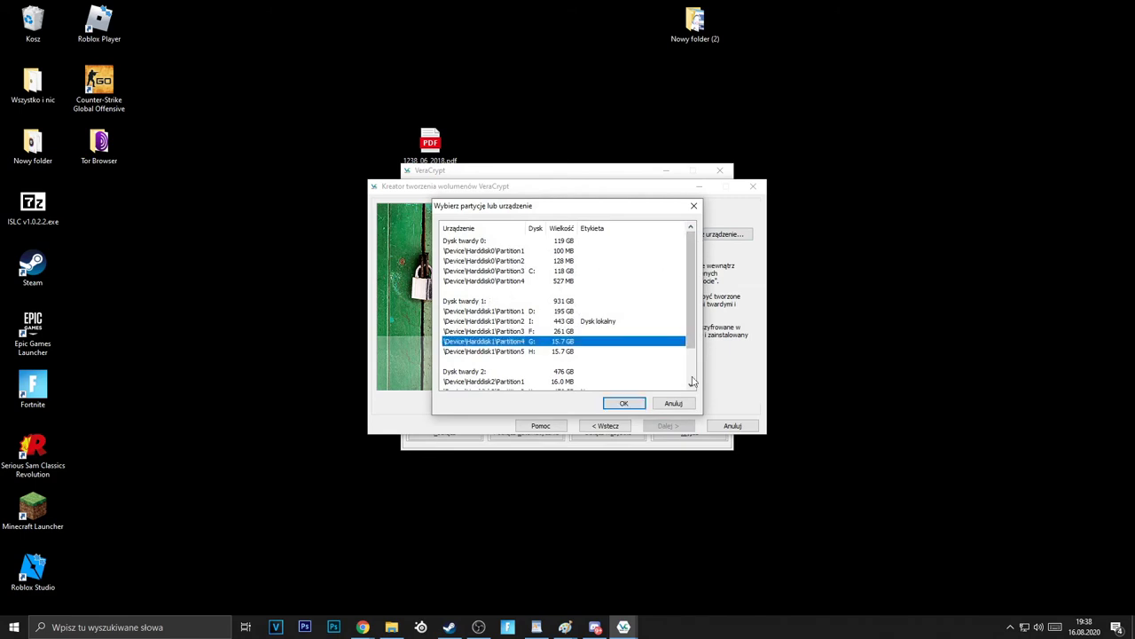
click(612, 404)
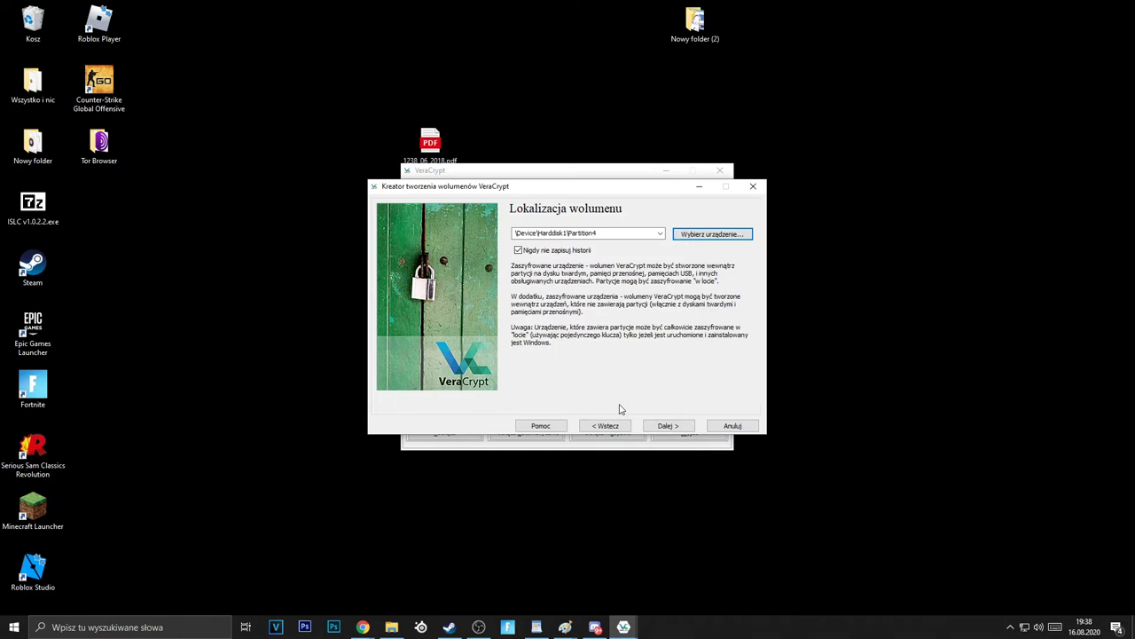
click(664, 428)
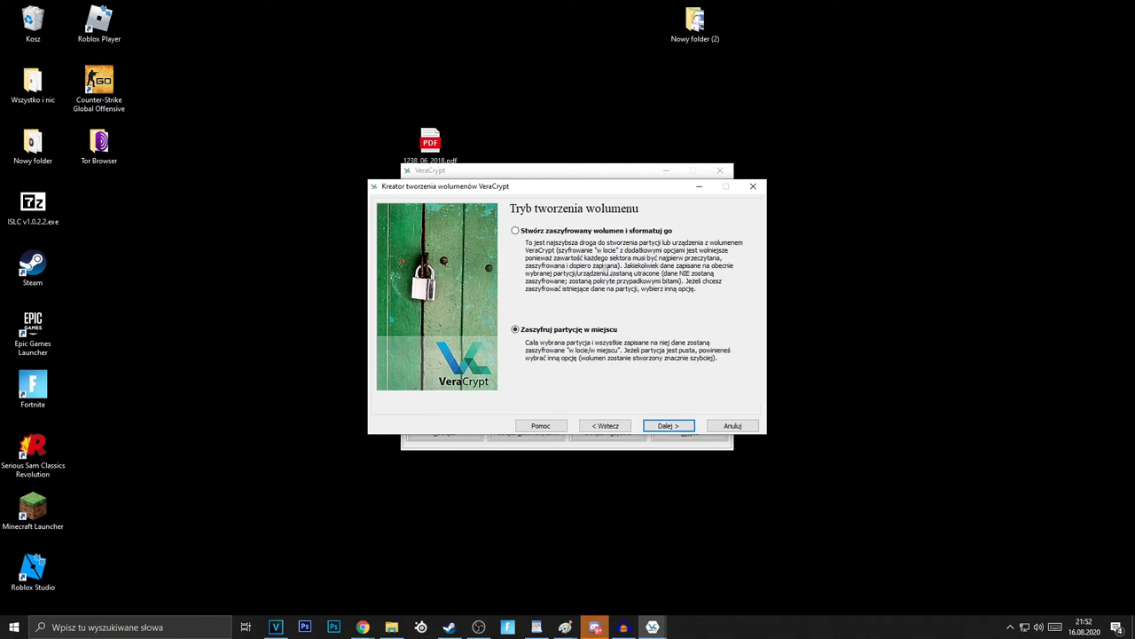
Choose to create an encrypted volume and format it, accepting AES encryption, the SHA-512 hash and the partition's size.
click(531, 233)
click(674, 425)
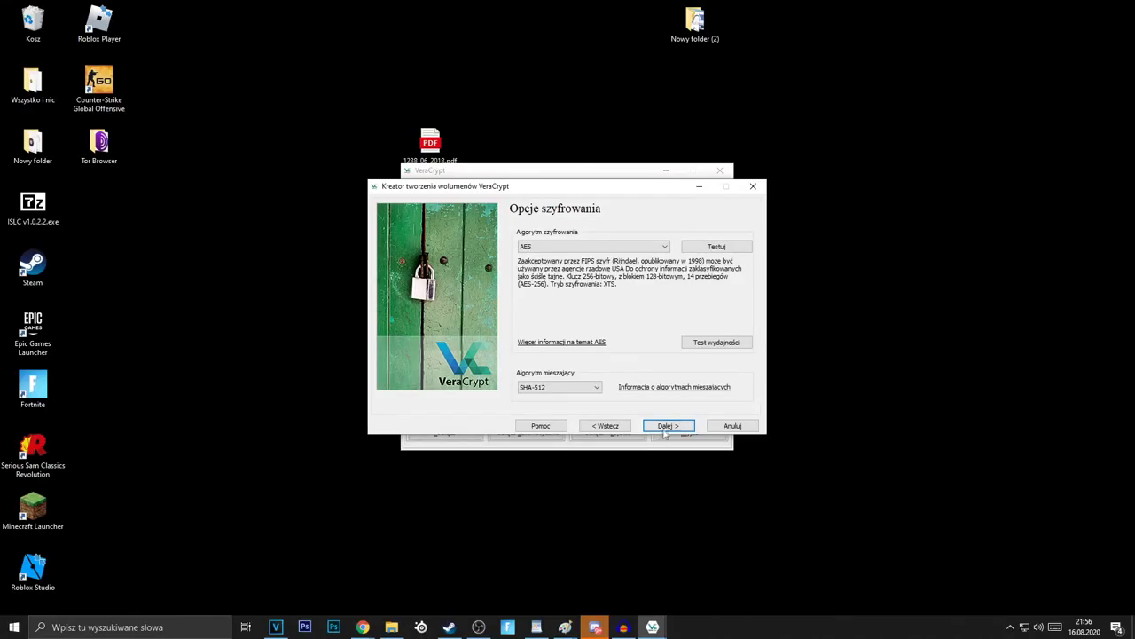
click(711, 473)
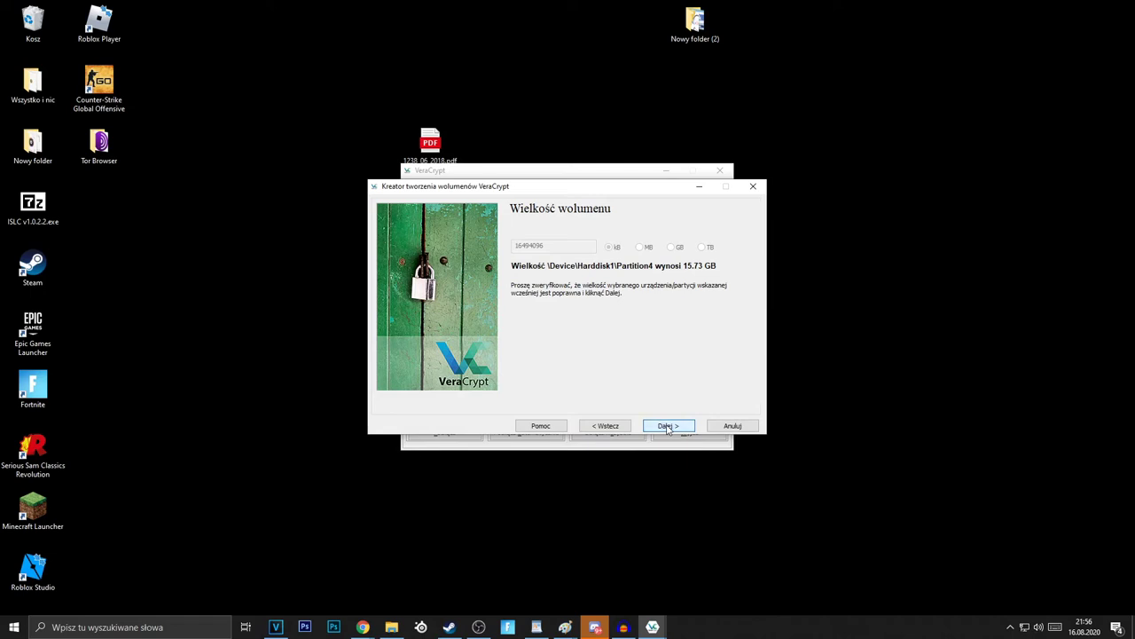
click(667, 426)
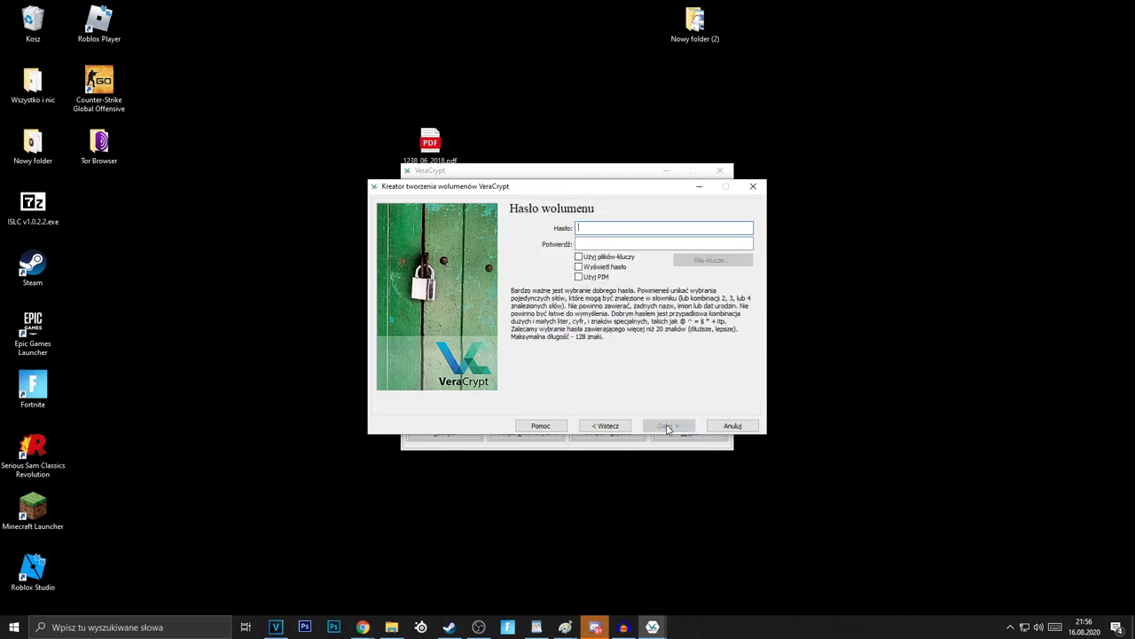
Enter and confirm the volume password, accepting the use of a short password.
text(•••••••••••••)
key(Tab)
text(•••••••••••••)
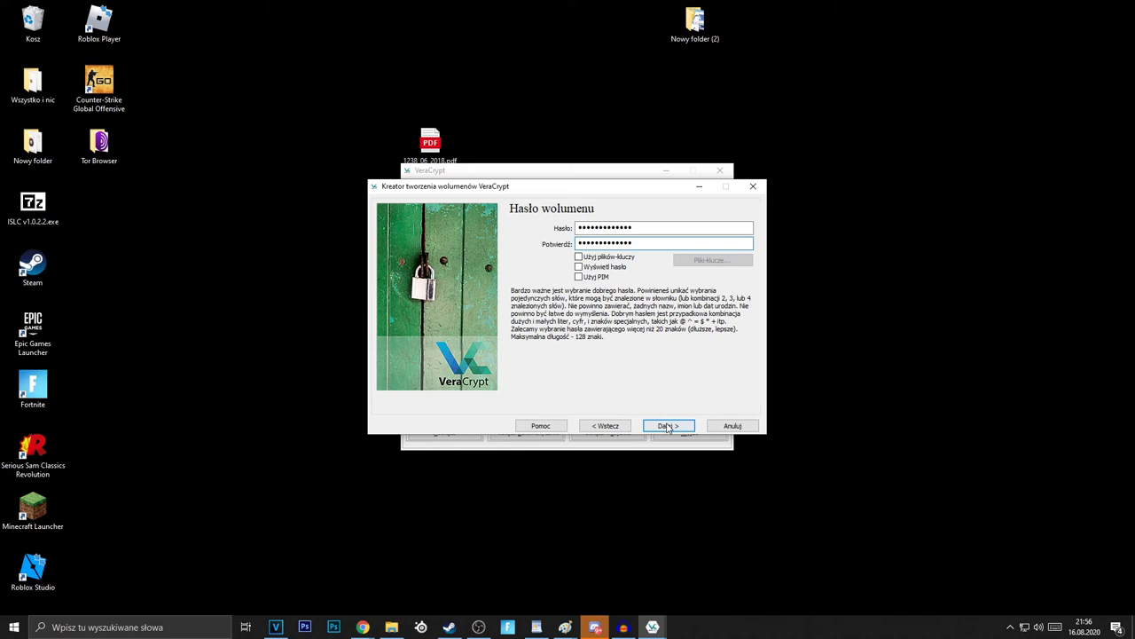
click(667, 426)
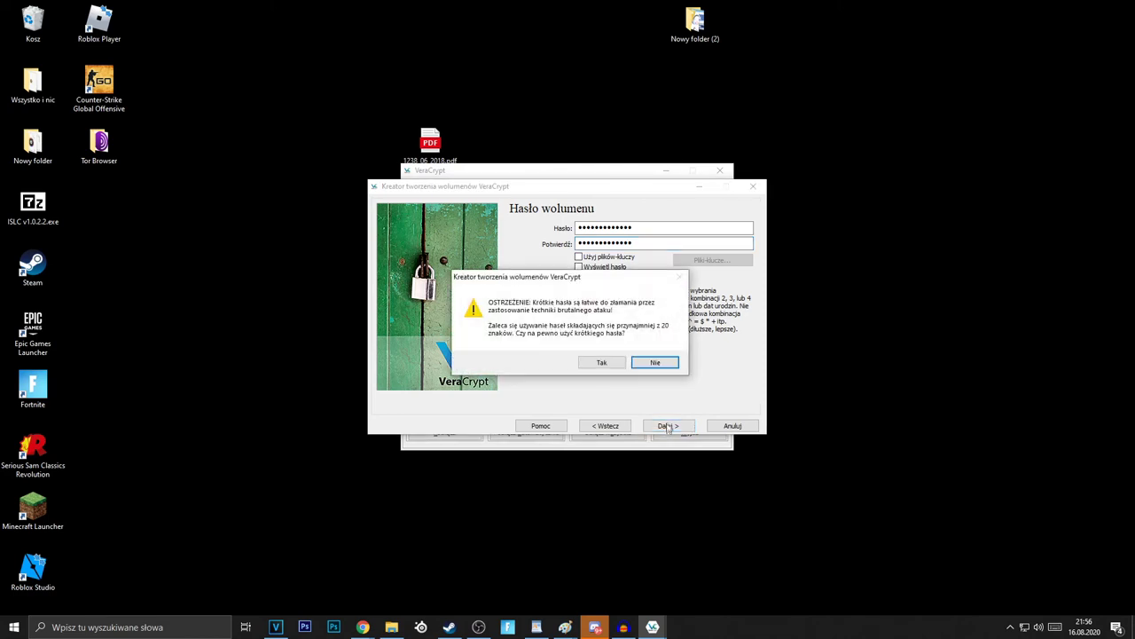
click(601, 364)
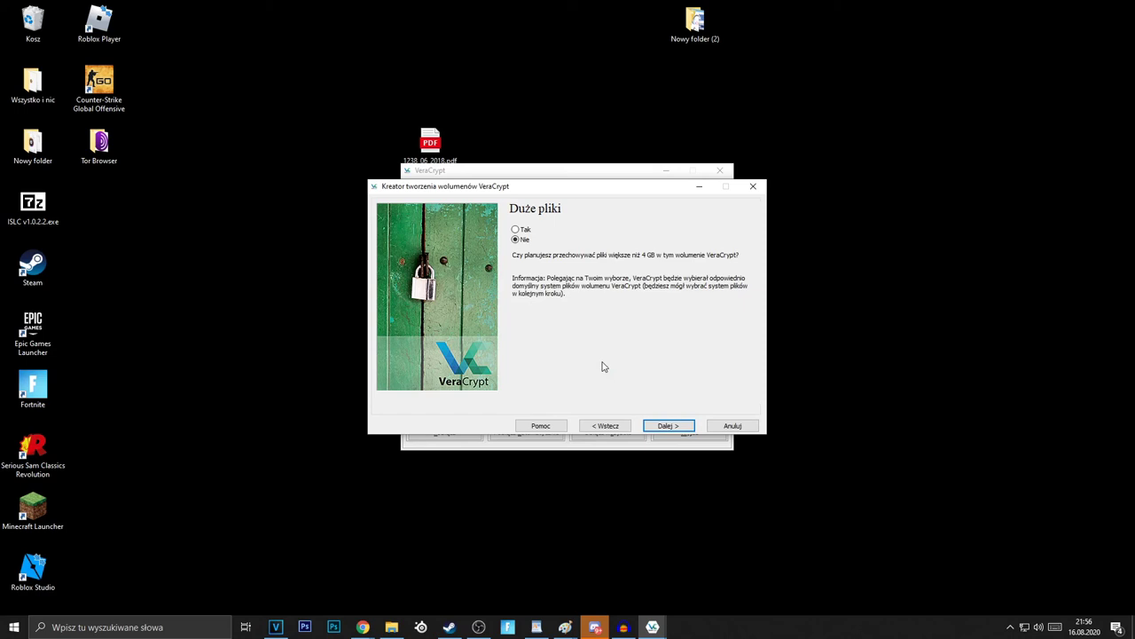
Enable storing files larger than 4 GB and format the volume as exFAT with the default cluster size.
click(516, 230)
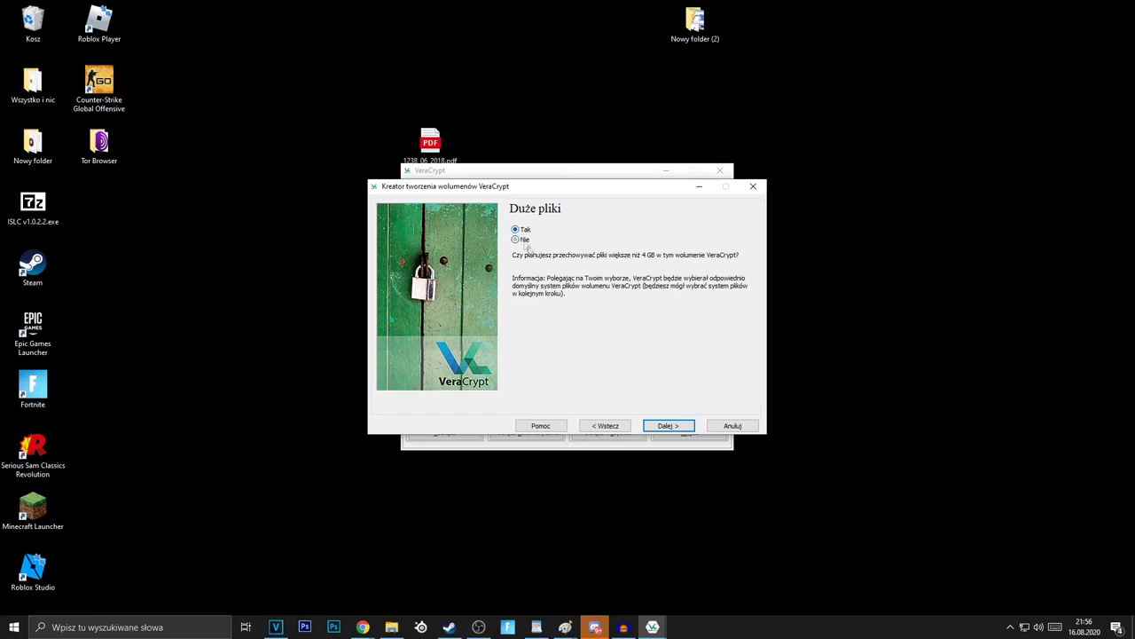
click(662, 427)
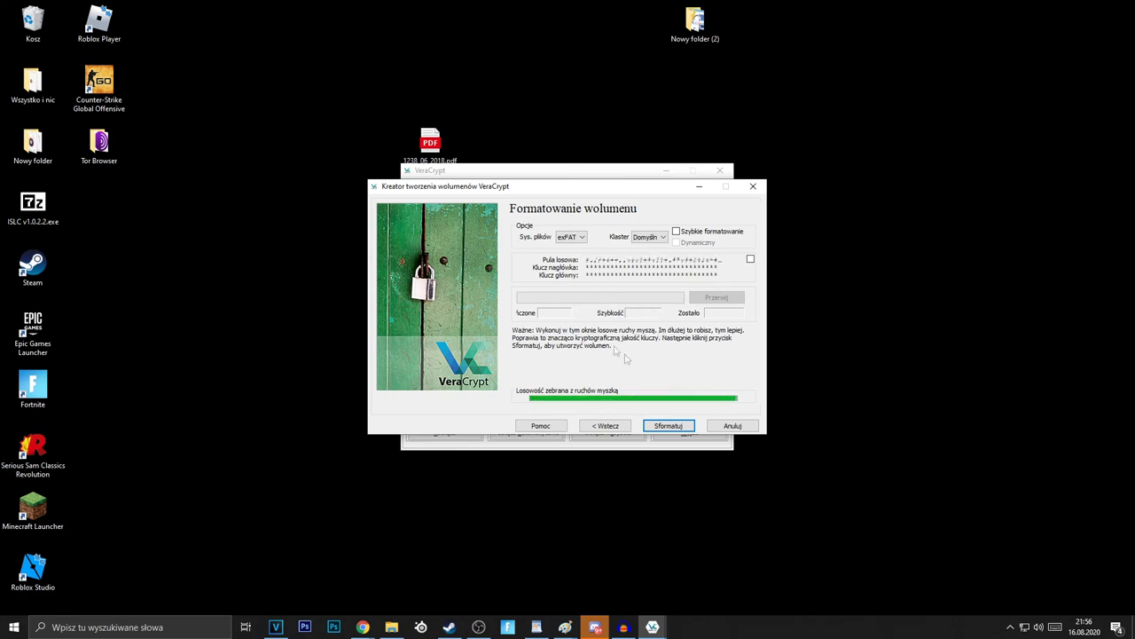
click(659, 427)
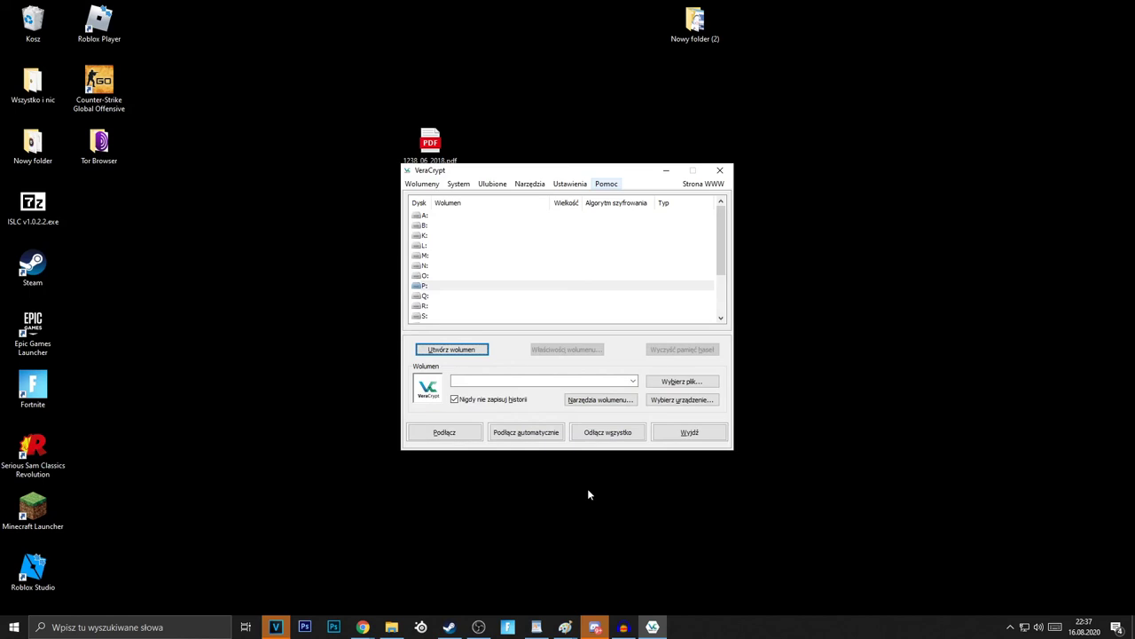
Auto-mount the encrypted volume by entering the volume password.
click(518, 434)
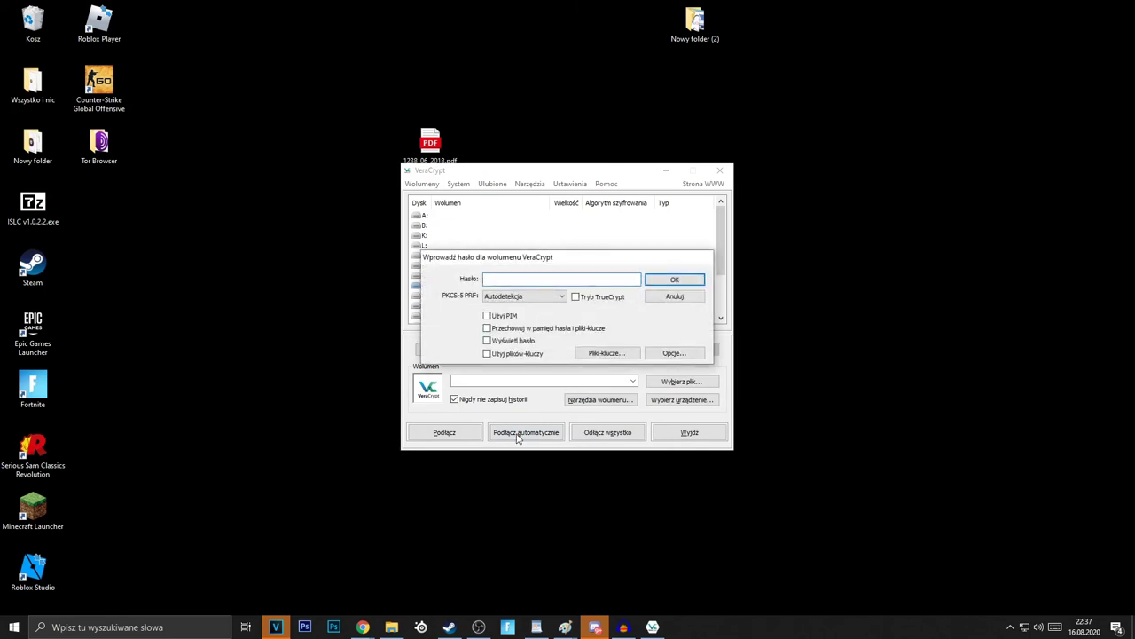
text(•••••••••••••)
click(670, 280)
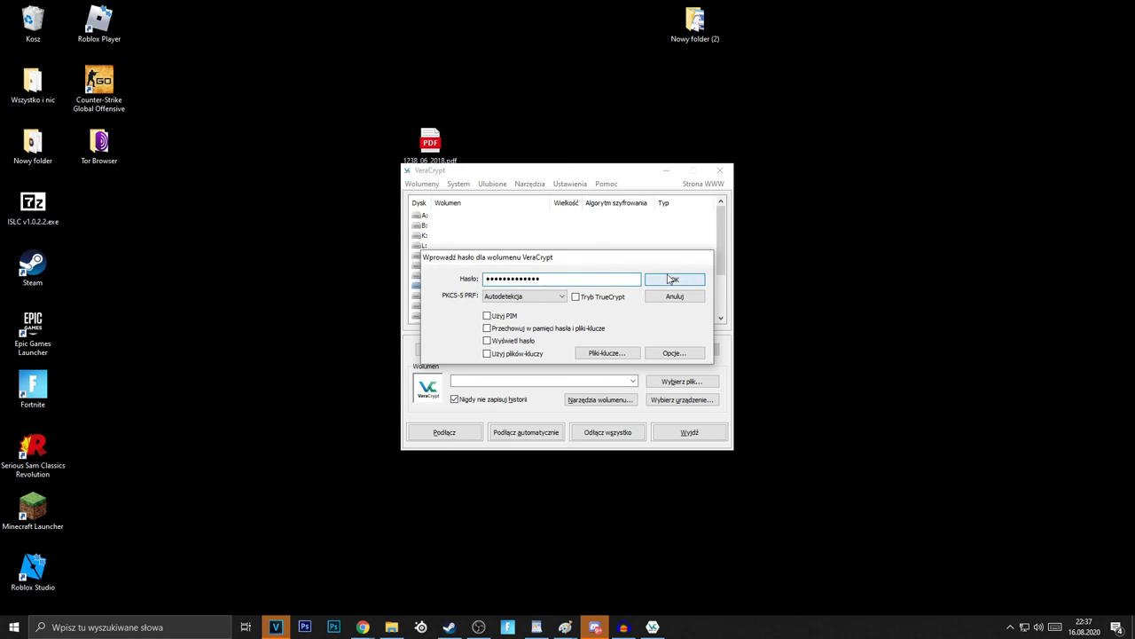